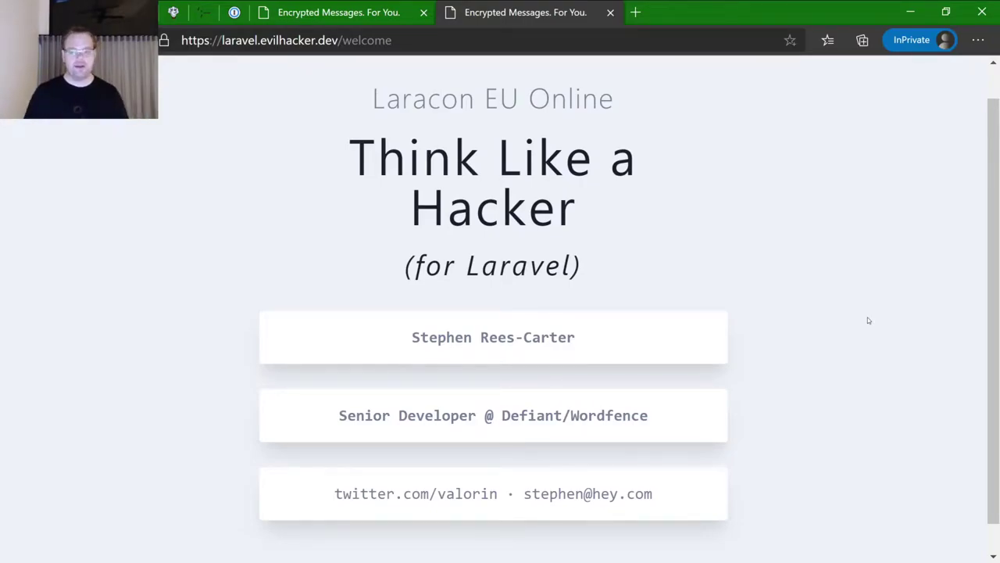
- Close the welcome slide tab and go to the Encrypted Messages login page
key("ctrl+w")
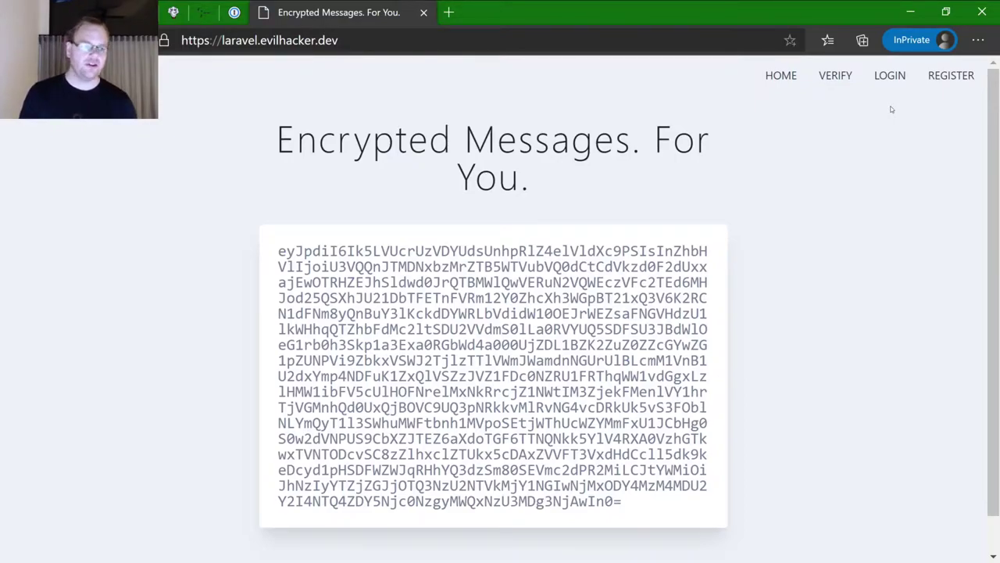
left_click(890, 75)
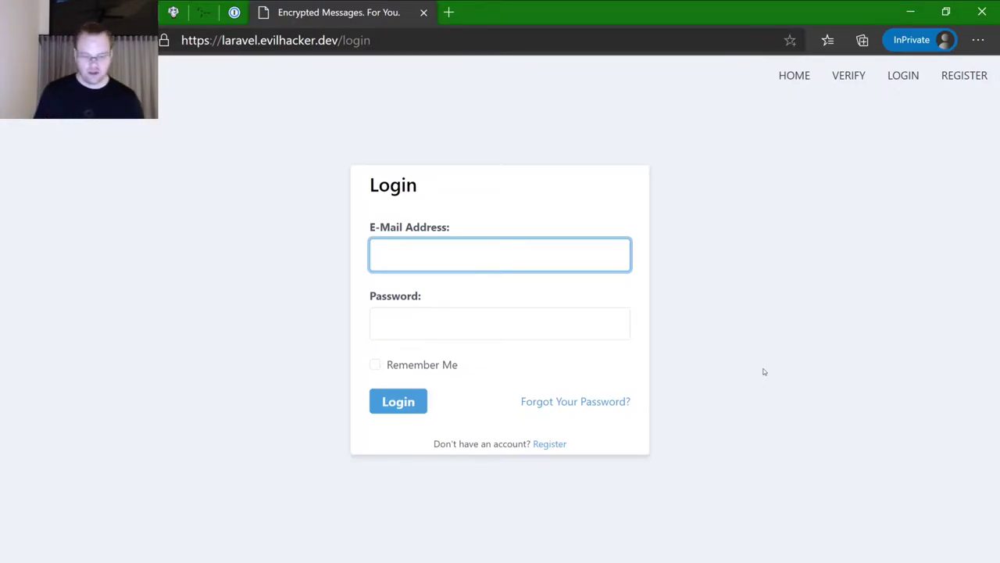
- Attempt a login with a test e-mail address and a guessed password
key("Tab")
type("password")
key("Return")
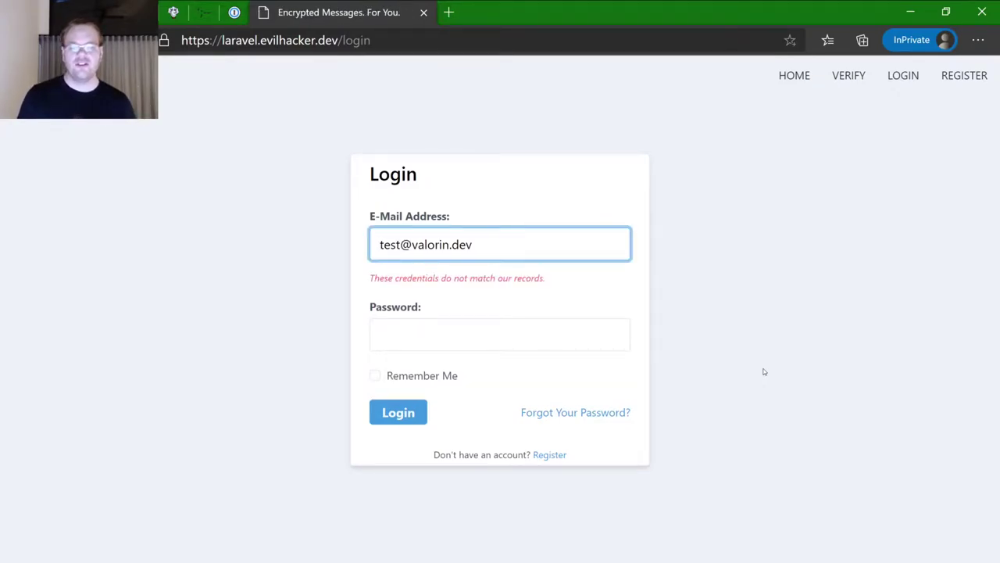
- Retry the login using the site owner's e-mail address instead of the test address
key("ctrl+shift+Right")
type("stephen")
key("Tab")
type("password")
key("Return")
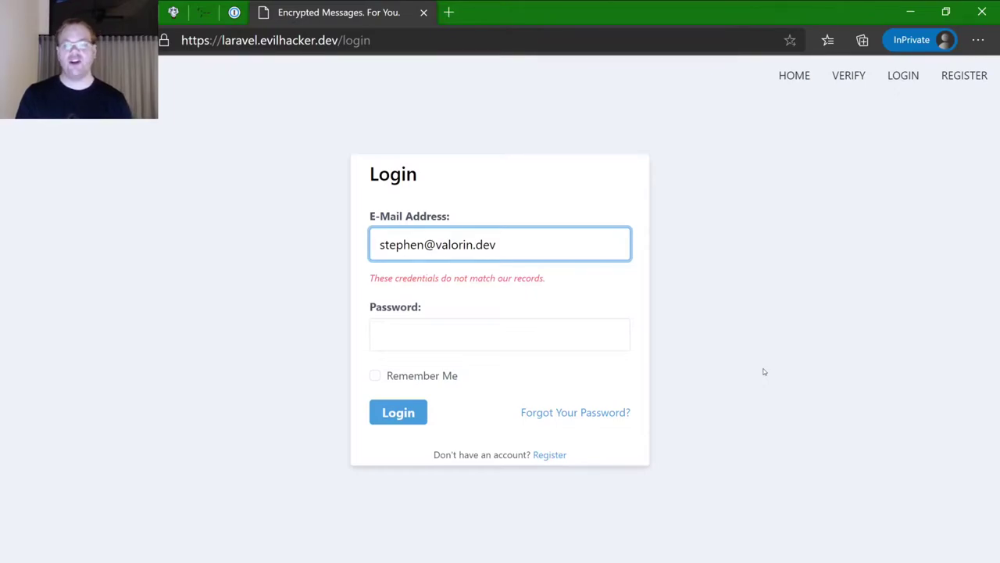
- Request a password reset link for the test e-mail address
left_click(573, 413)
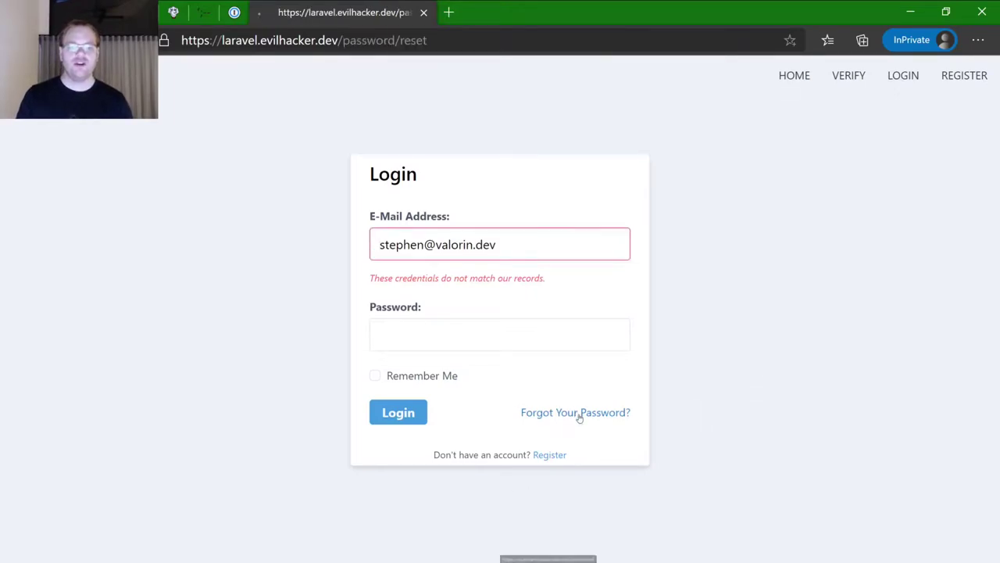
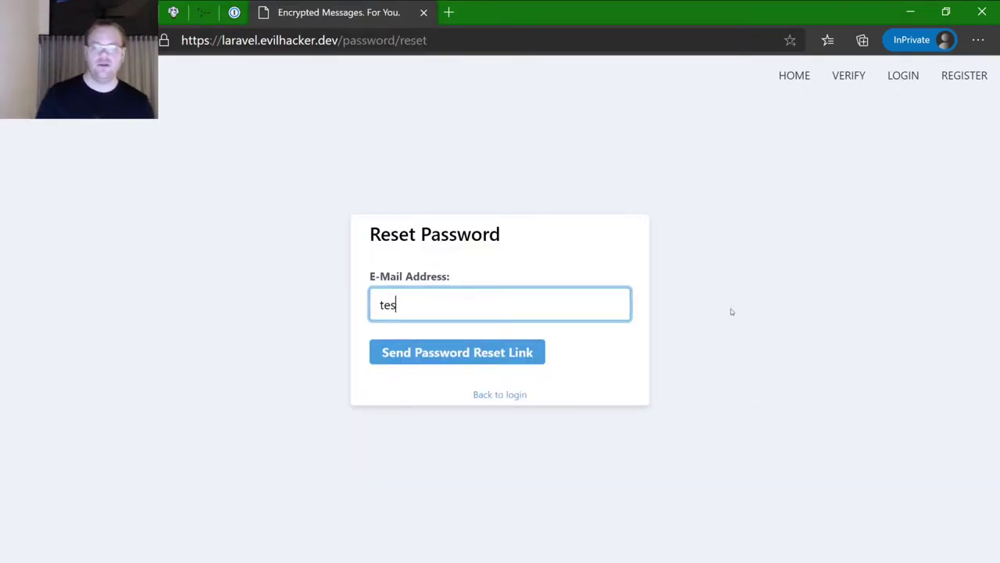
key("ctrl+a")
key("Return")
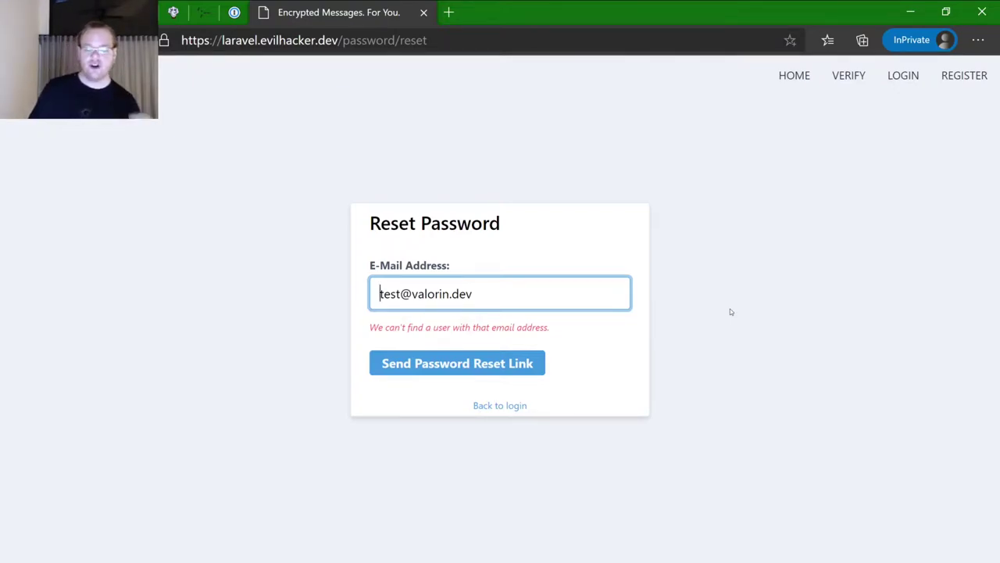
- Request a reset for the owner's registered address, then go back to login
key("ctrl+shift+Right")
type("stephen")
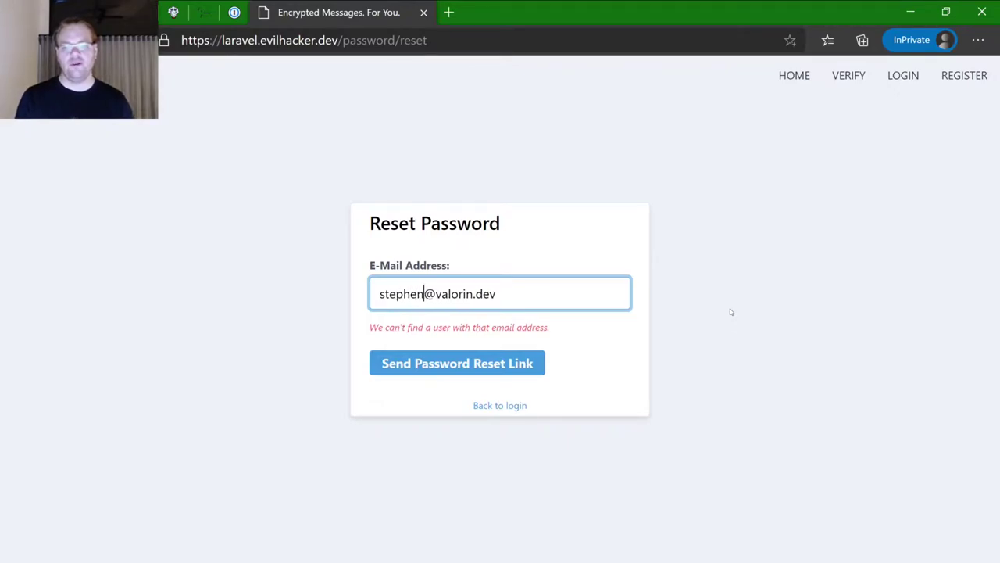
key("Return")
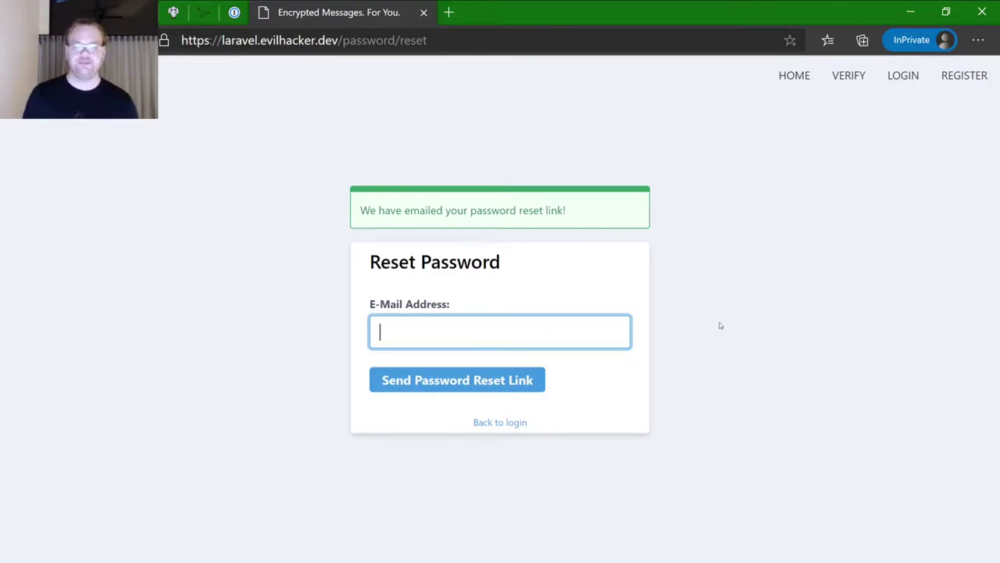
left_click(518, 423)
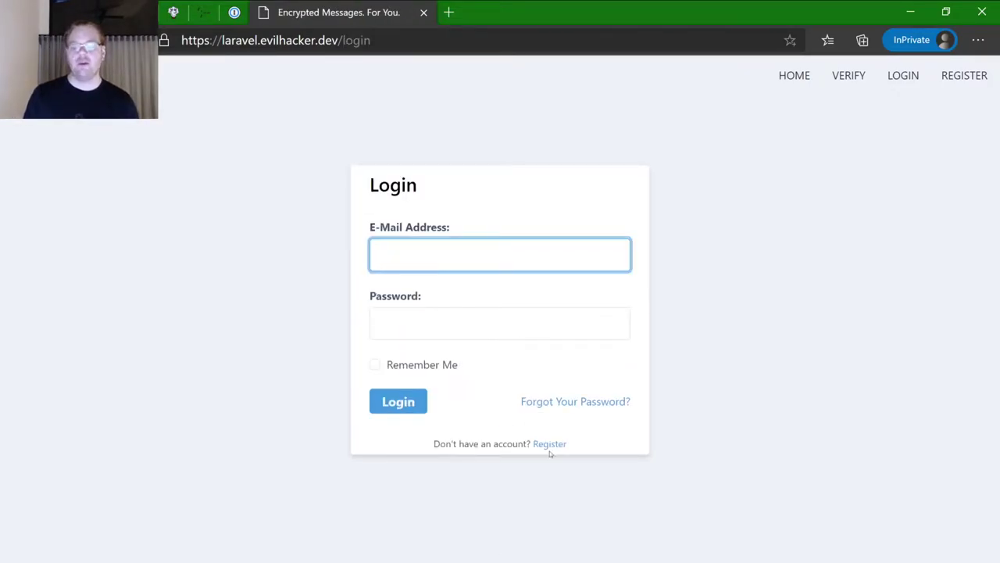
- Submit the Register form with the owner's name, registered e-mail and a short password
left_click(550, 443)
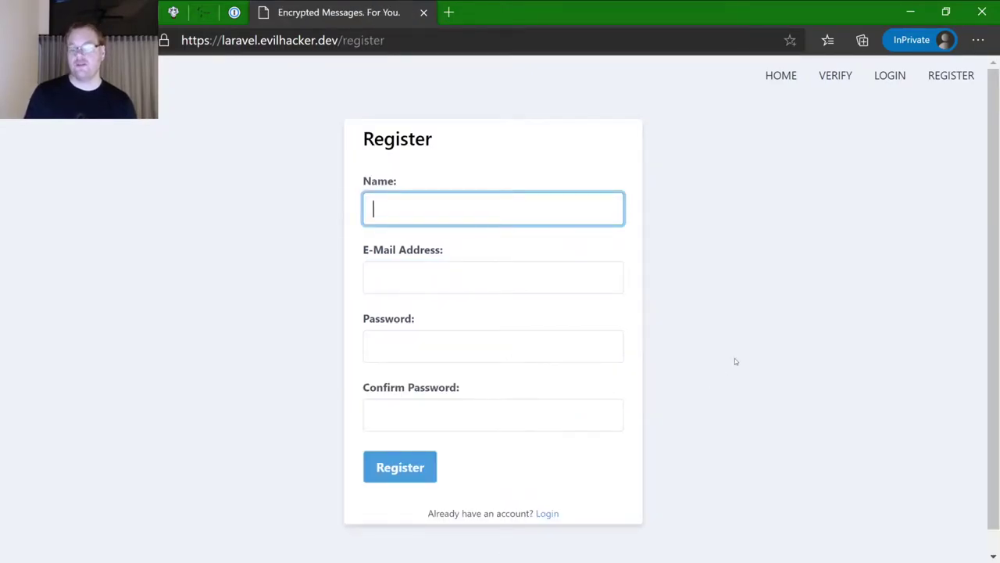
type("Stephen")
key("Tab")
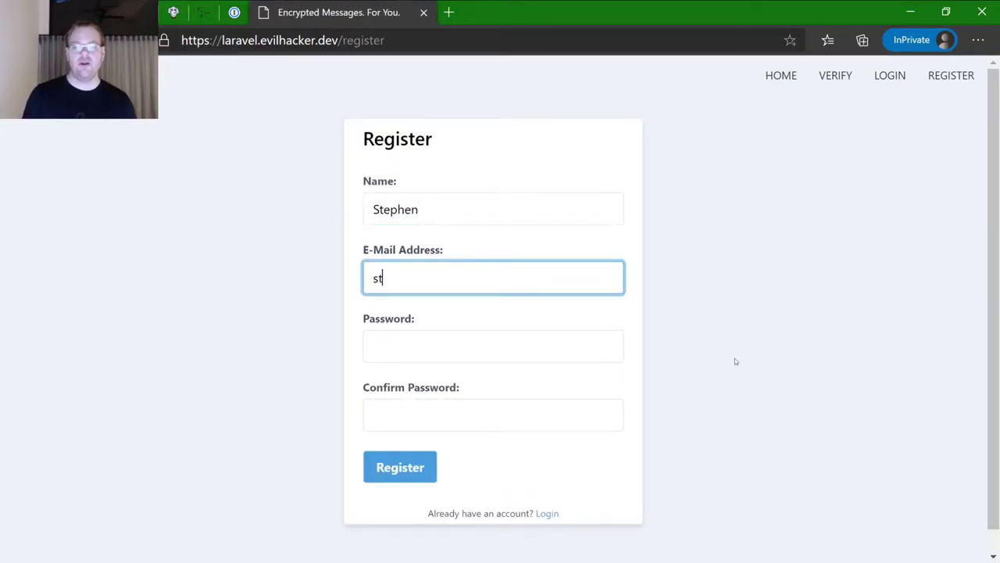
key("Tab")
type("secret")
key("Tab")
type("secret")
key("Return")
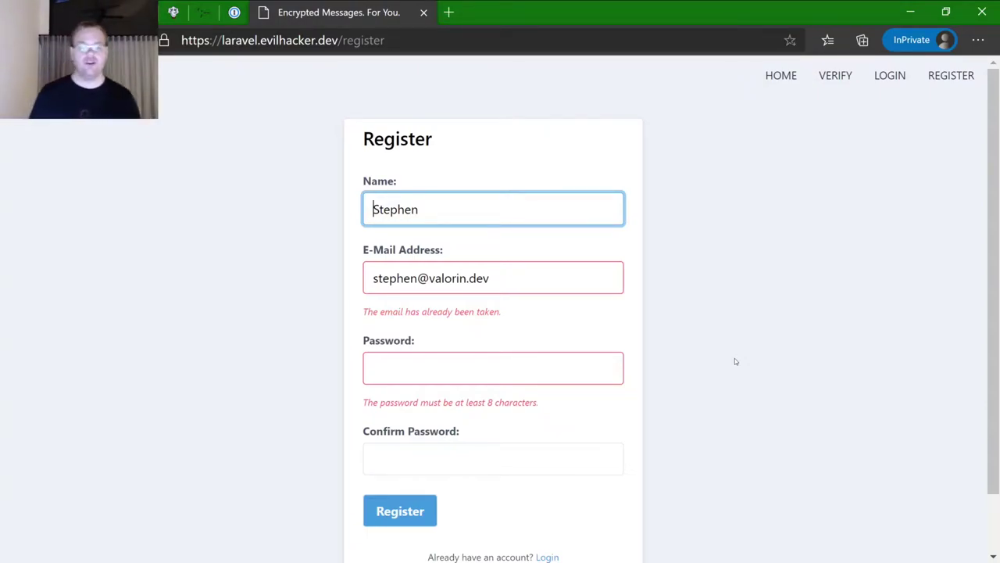
- Resubmit the registration with a test e-mail address and a new password
key("Tab")
key("Home")
key("ctrl+shift+Right")
type("test")
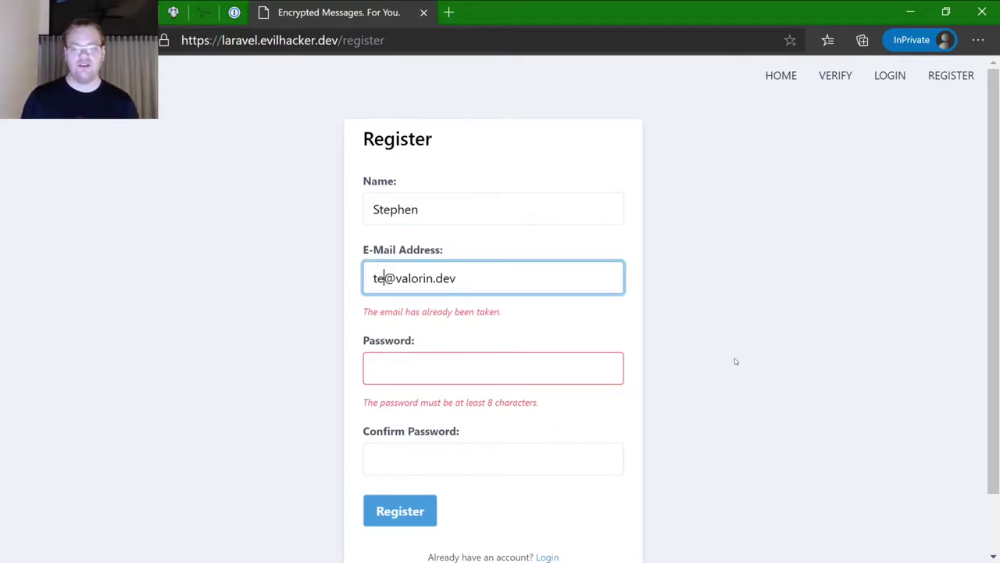
key("Tab")
type("password")
key("Tab")
type("password")
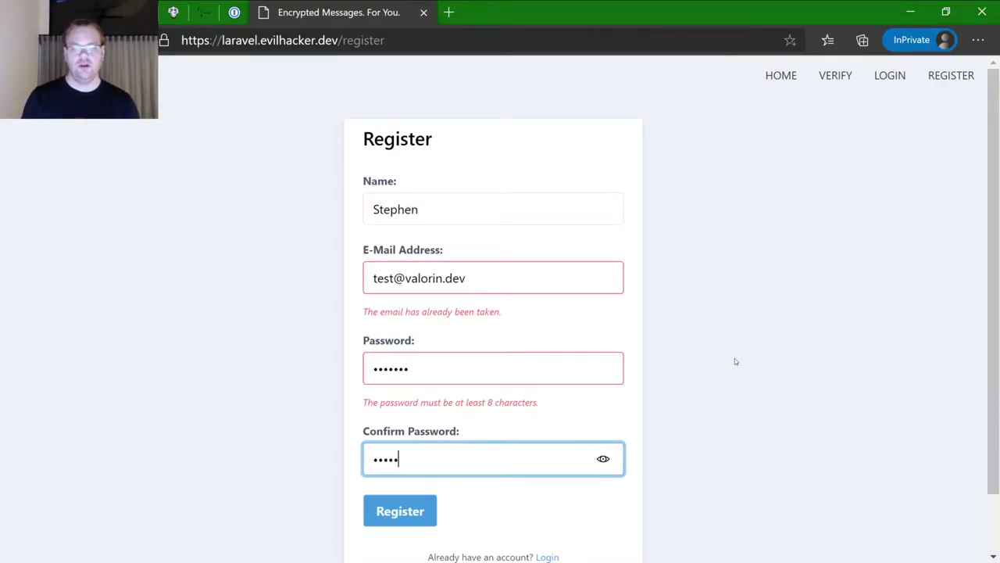
key("Return")
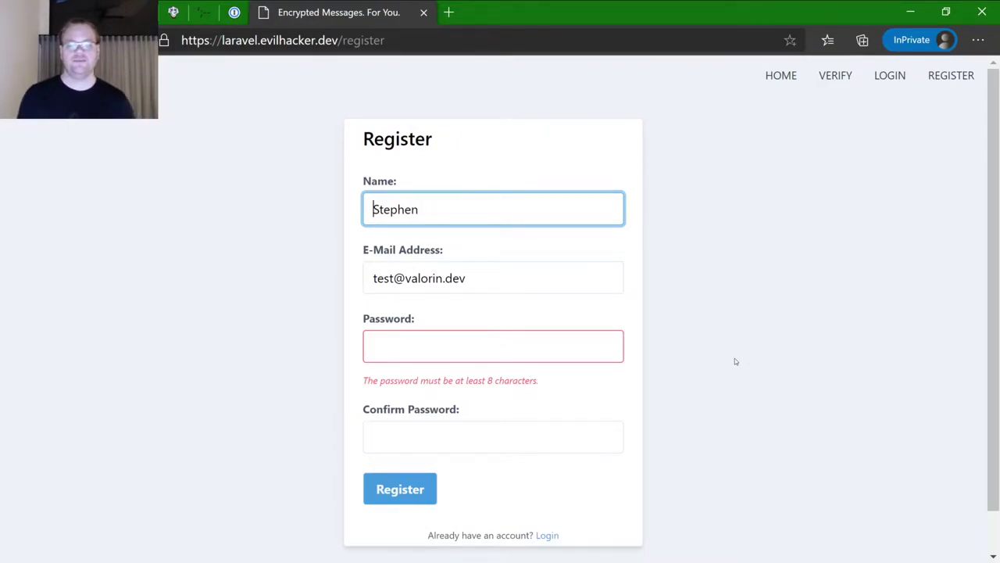
- Back on the login page, try the owner's e-mail address with a guessed password
left_click(545, 536)
key("Tab")
type("password")
key("Return")
- Retry the owner's login with two more wrong passwords
key("Tab")
type("12345")
key("Return")
key("Tab")
type("password")
key("Return")
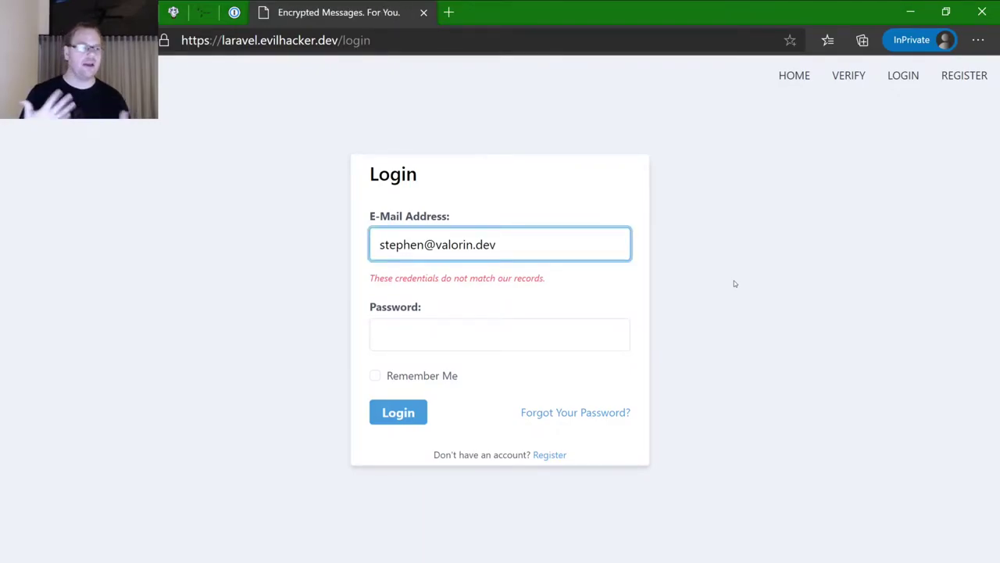
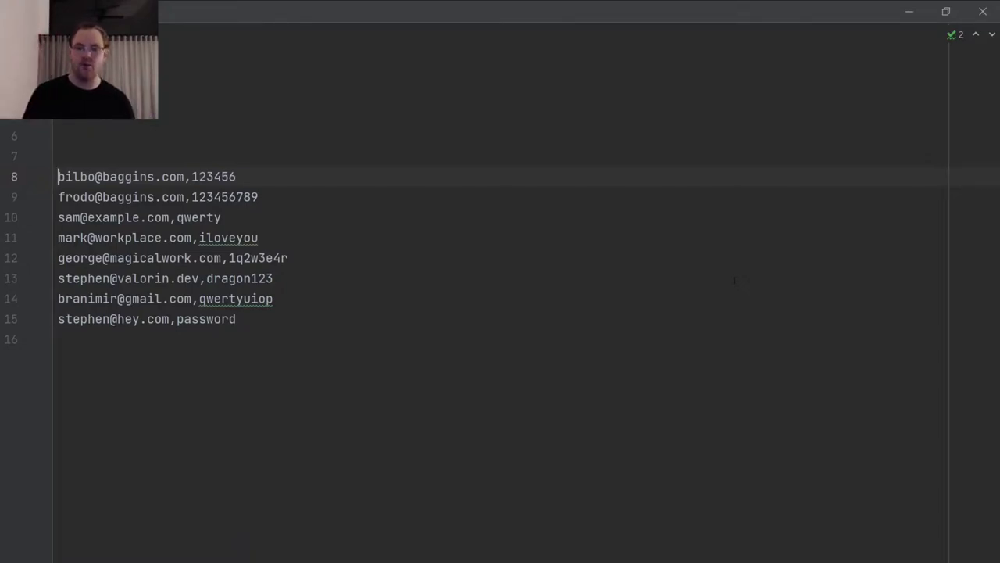
- On line 13 of the credential list, select the email address, then its password
key("Down")
key("Down")
key("Down")
key("Down")
key("Down")
key("ctrl+shift+Right")
key("ctrl+shift+Right")
key("ctrl+shift+Right")
key("ctrl+shift+Right")
key("ctrl+shift+Right")
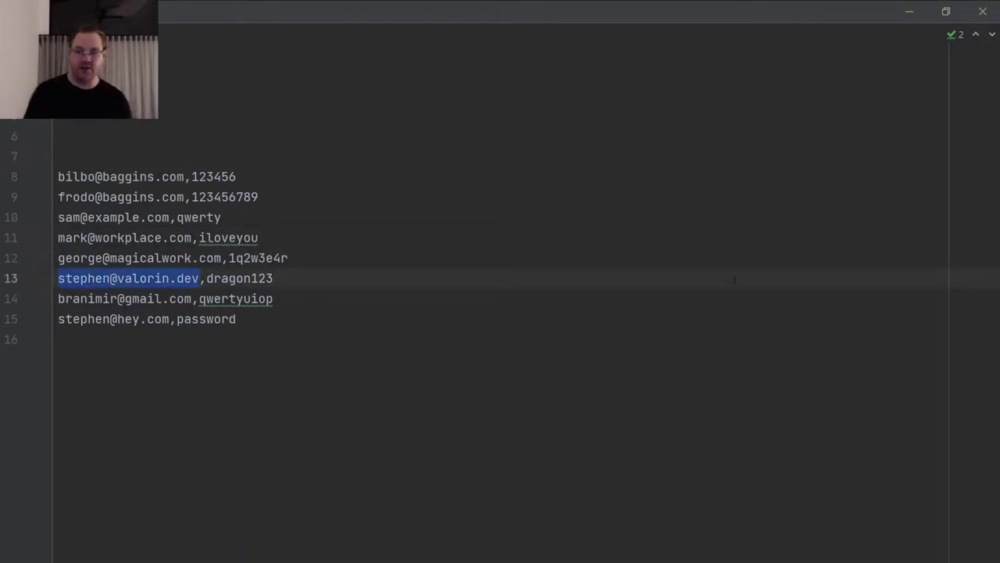
key("Right")
key("Right")
key("ctrl+shift+Right")
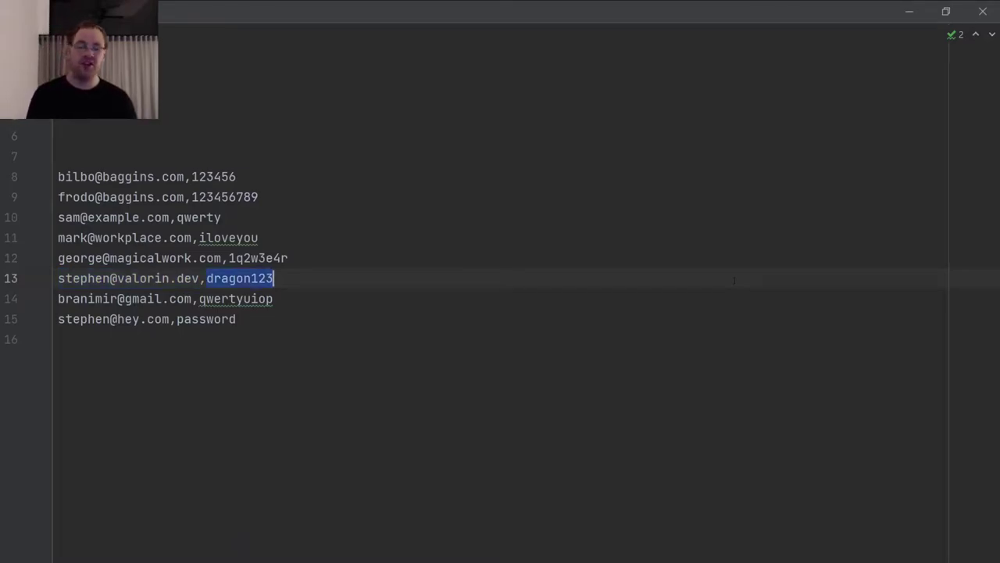
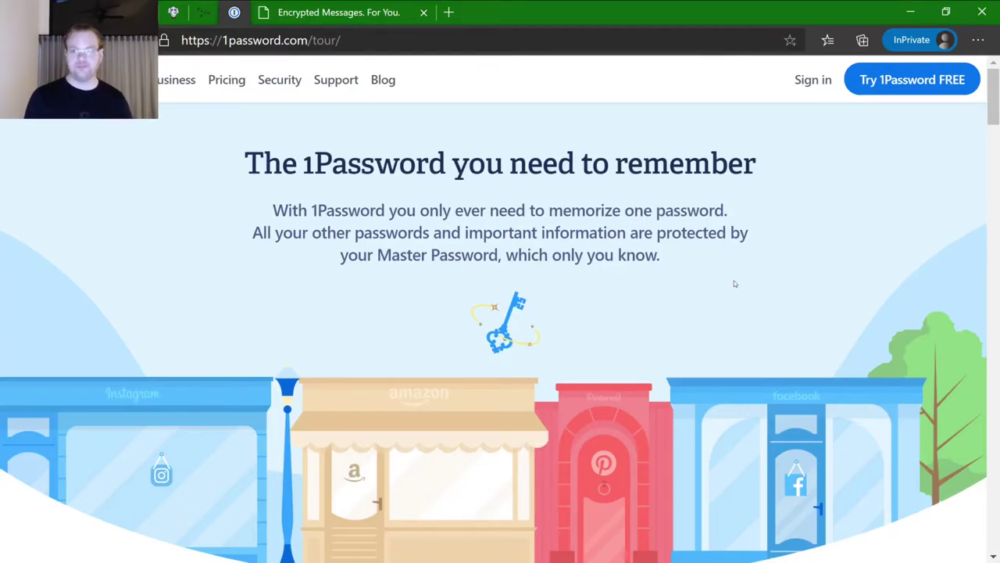
- Close the 1Password tour tab and return to the Pwned Passwords page
key("ctrl+w")
key("ctrl+shift+Tab")
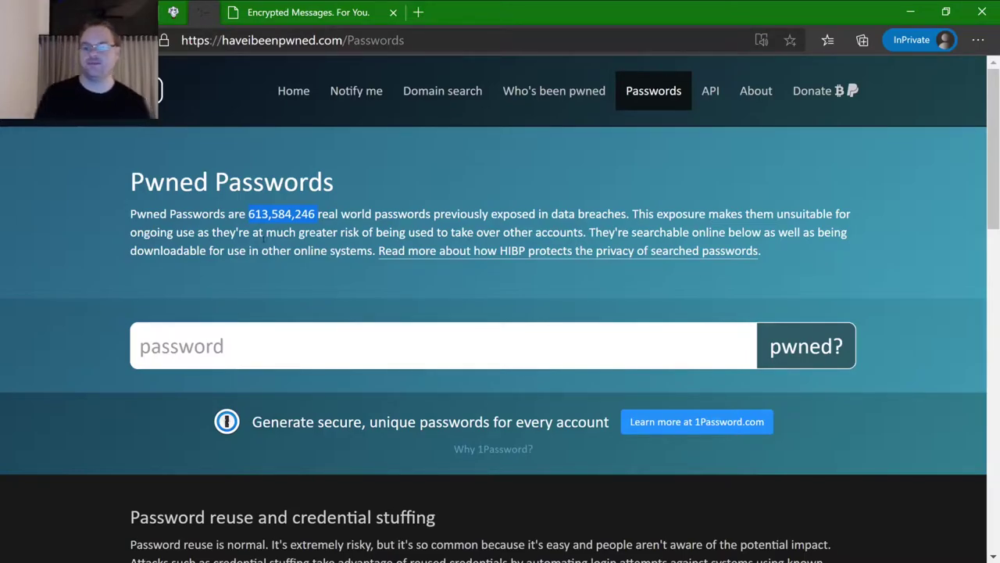
- Check two common passwords on Pwned Passwords, both reported as pwned
left_click(283, 342)
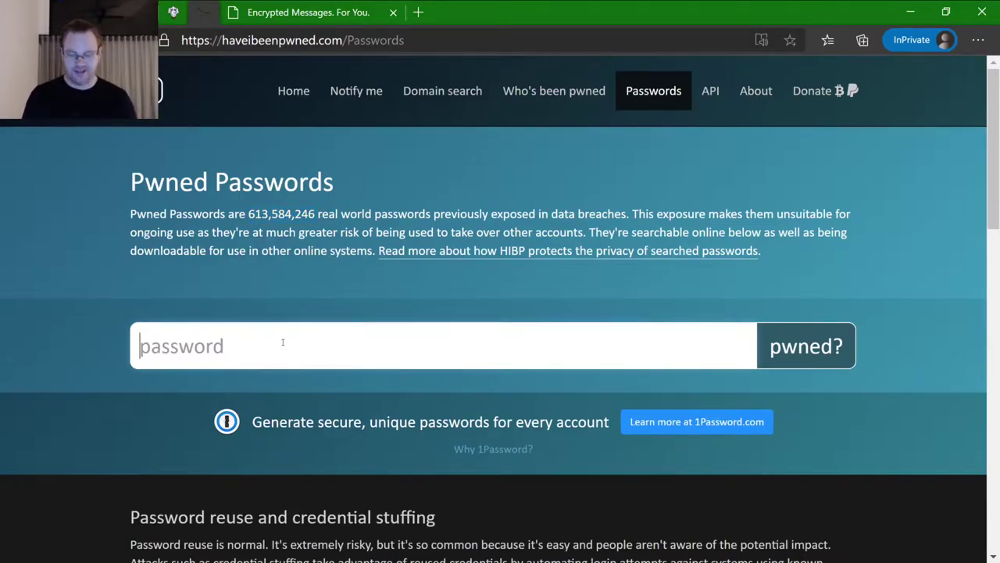
type("letmeind")
key("Return")
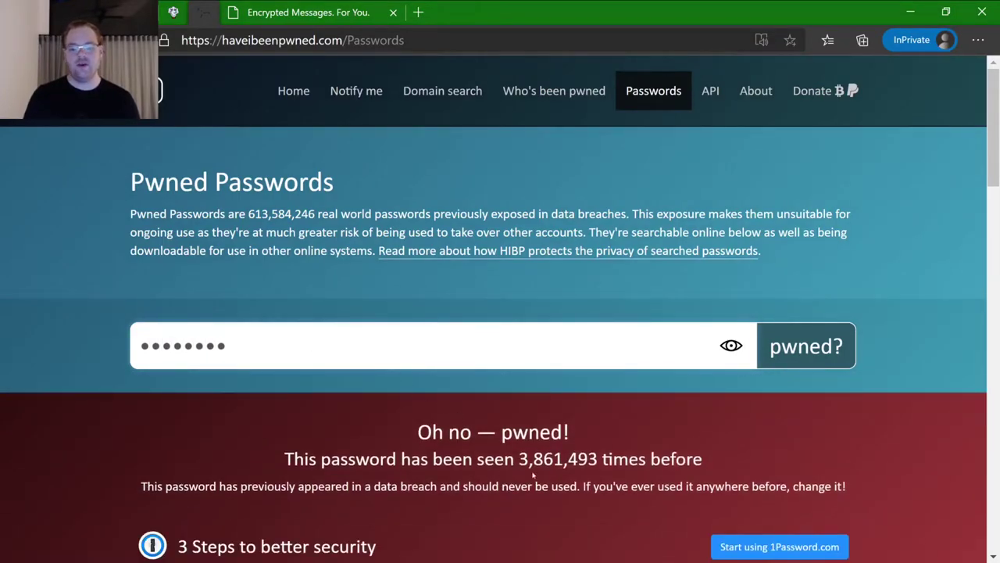
scroll(554, 414, "down", 1)
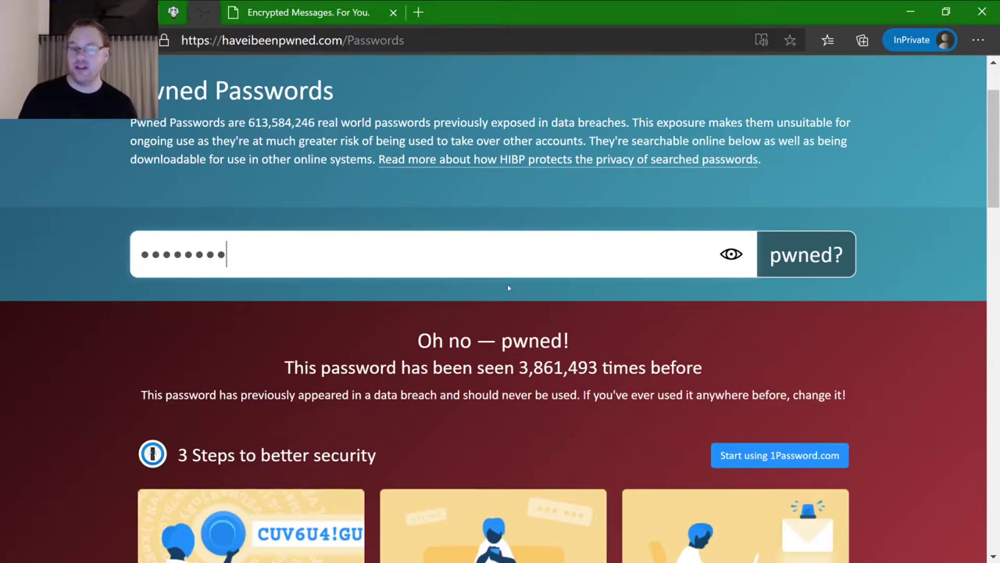
key("ctrl+a")
type("password1")
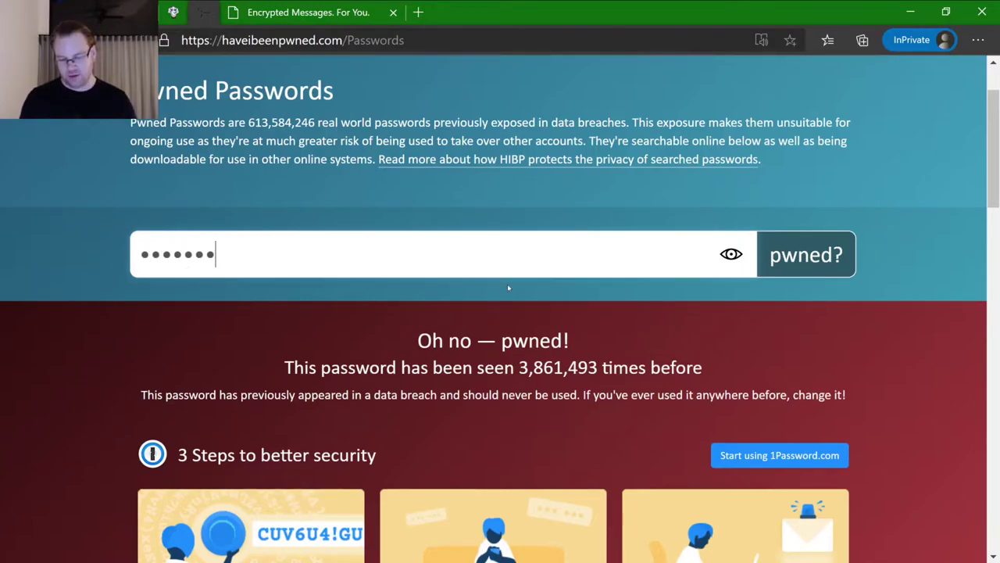
key("Return")
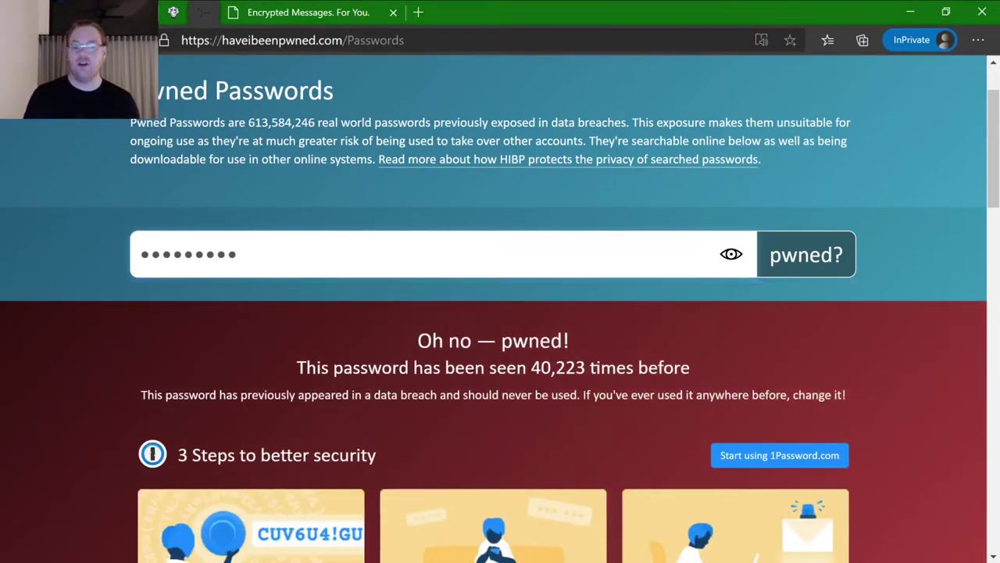
- Replace it with a long random password, reveal it, and check it for breaches
key("ctrl+a")
type("correcthorsebattery1")
type("v")
left_click(731, 254)
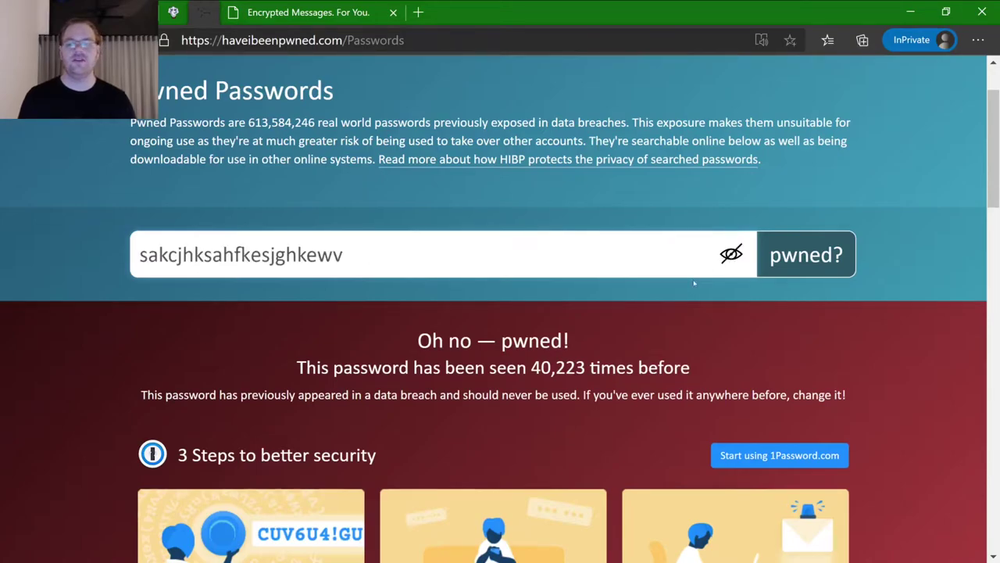
left_click(815, 254)
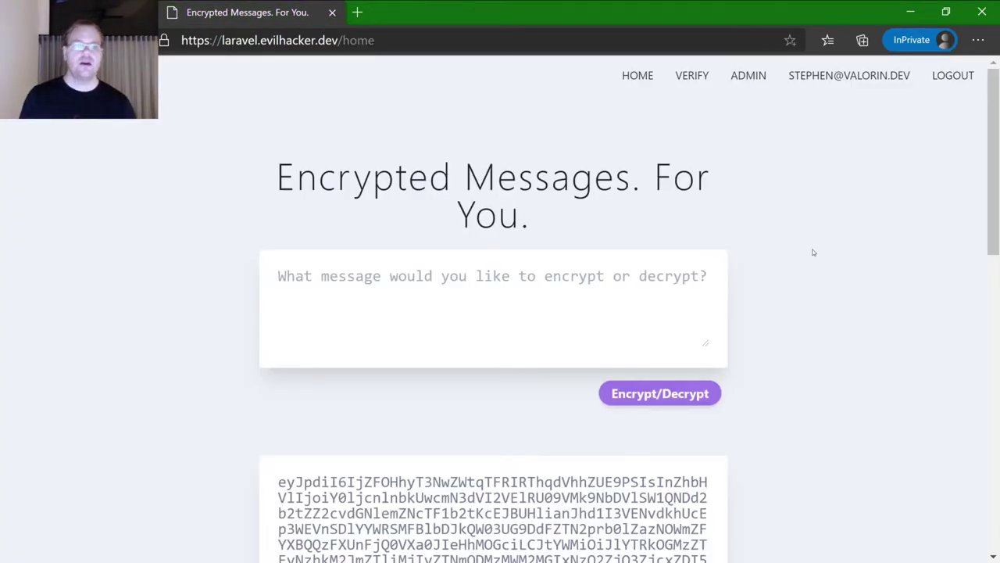
- Log out, open the Register form, and enter 'Evil Hacker' as the Name
left_click(952, 73)
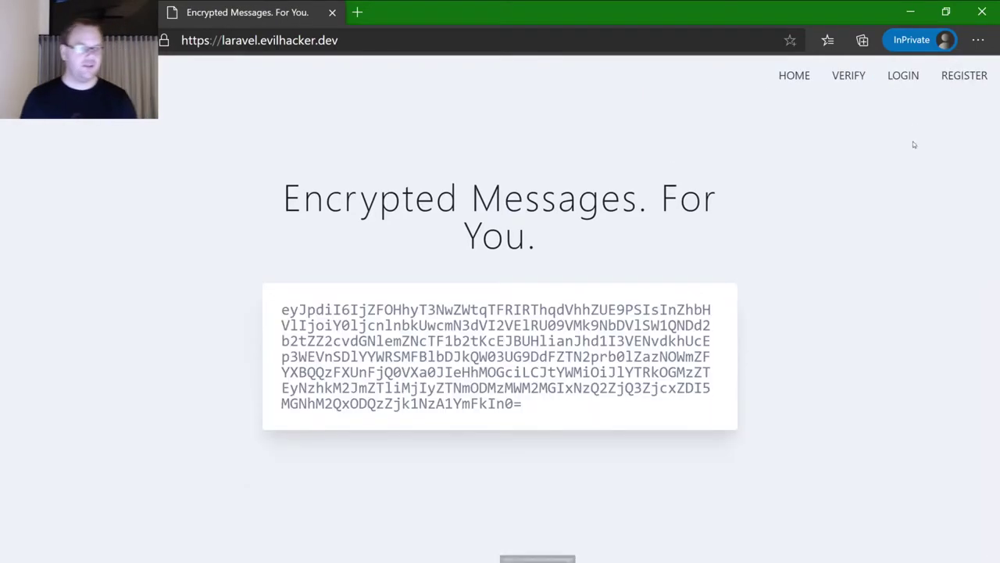
left_click(963, 76)
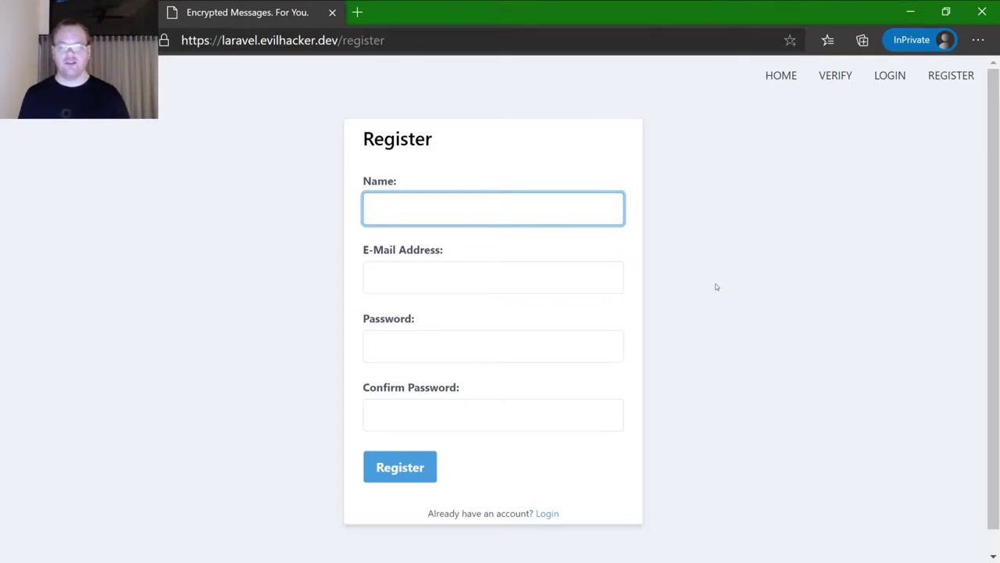
type("Evil Hacker")
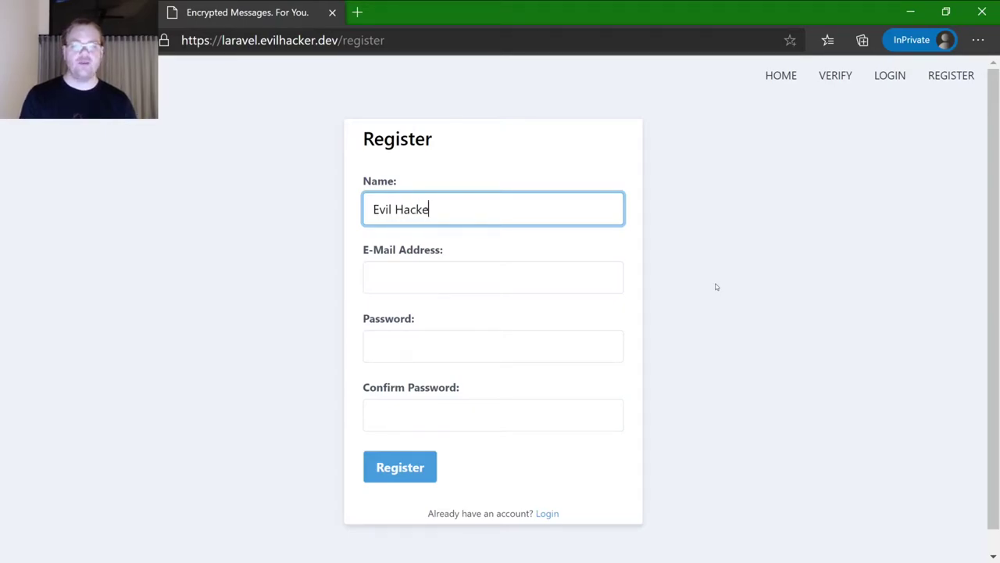
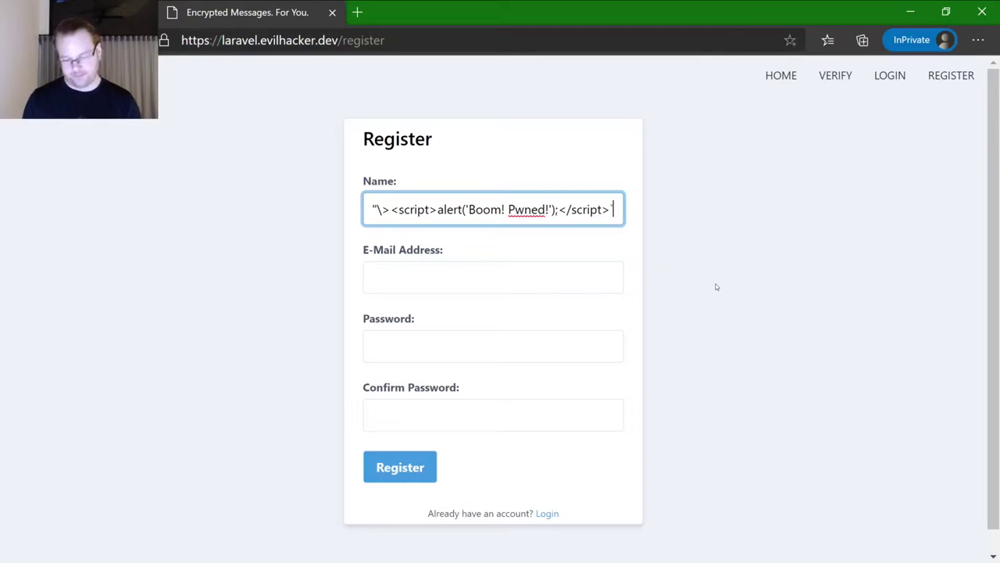
- Fill the E-Mail Address field with the hacker e-mail address after the XSS-payload name
key("Tab")
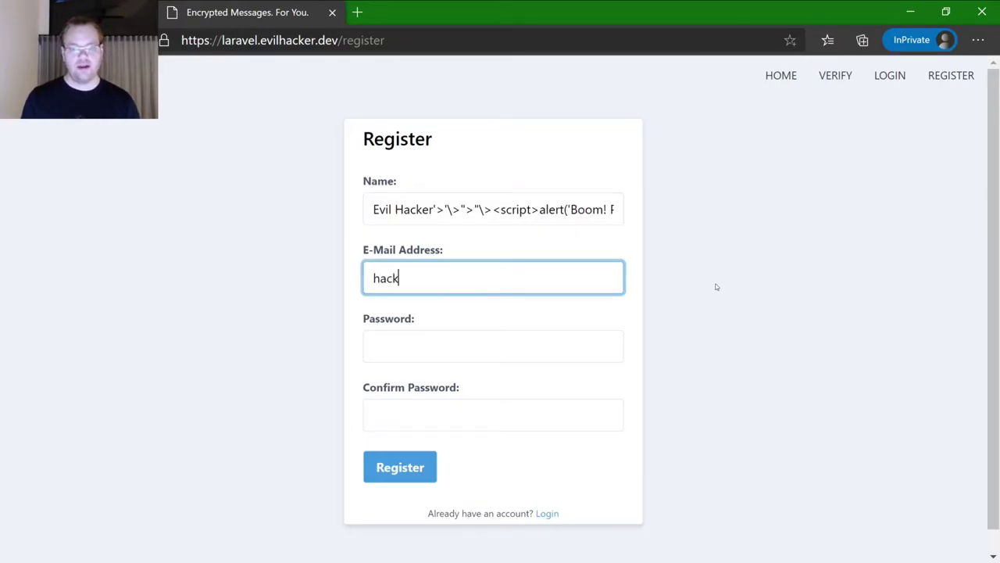
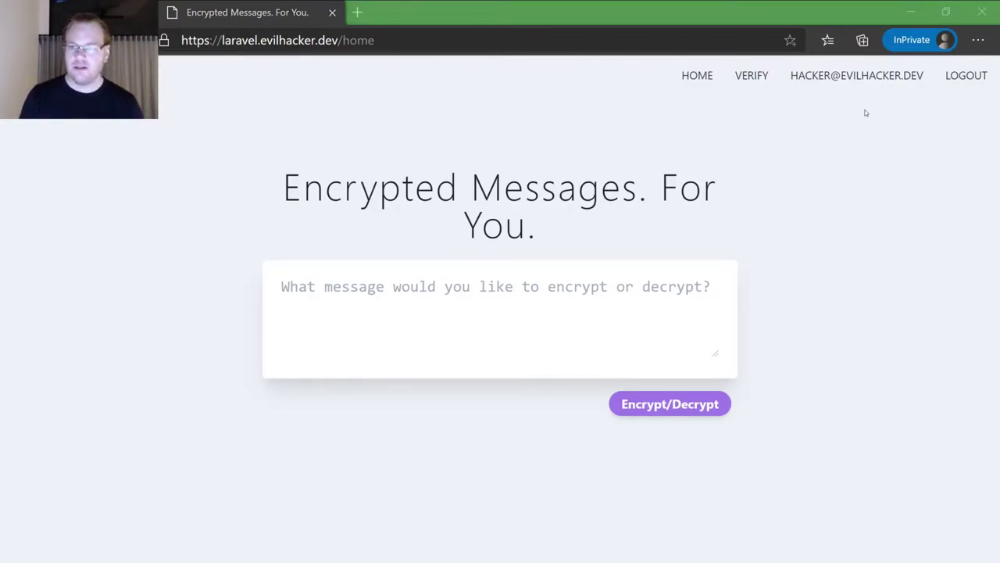
- Switch to the admin's Encrypted Messages window, with the encrypted payload shown beneath the form
key("alt+Tab")
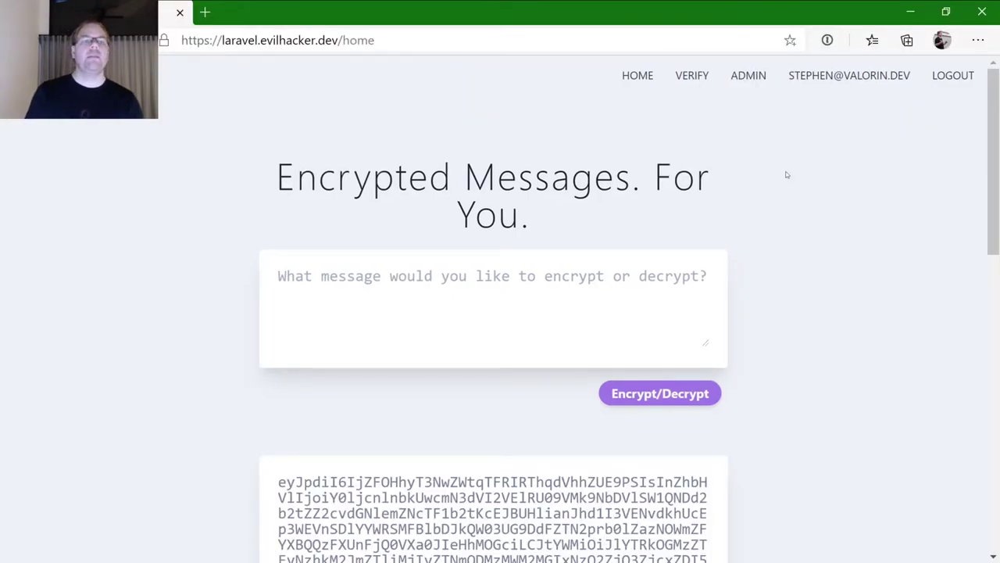
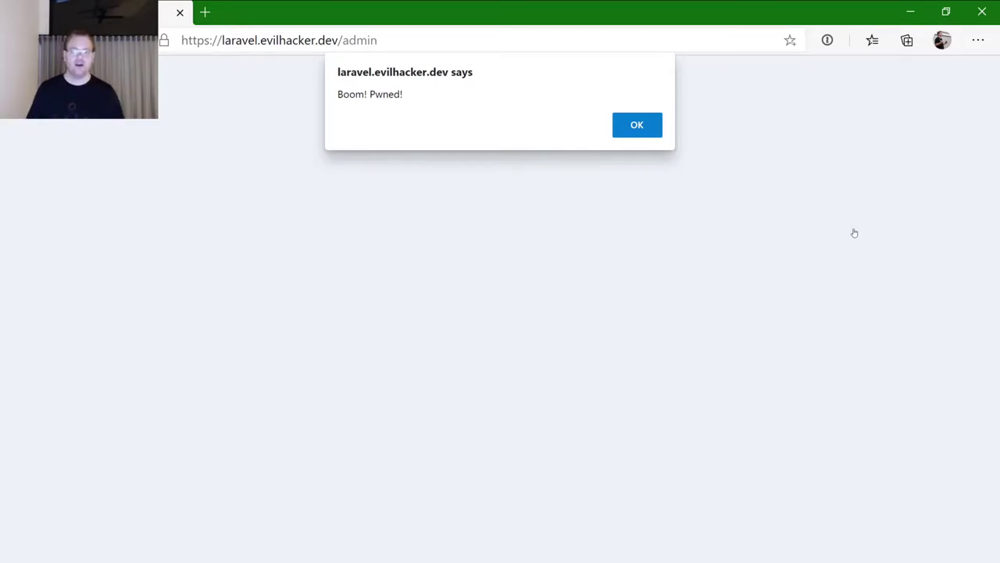
- Dismiss the 'Boom! Pwned!' alert to reveal the users list with the script-injected account
key("Return")
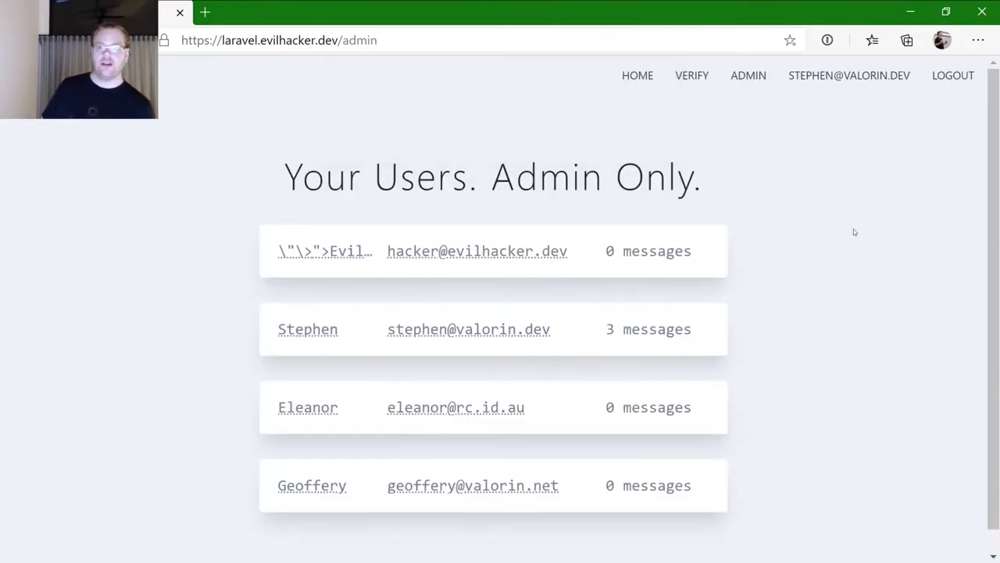
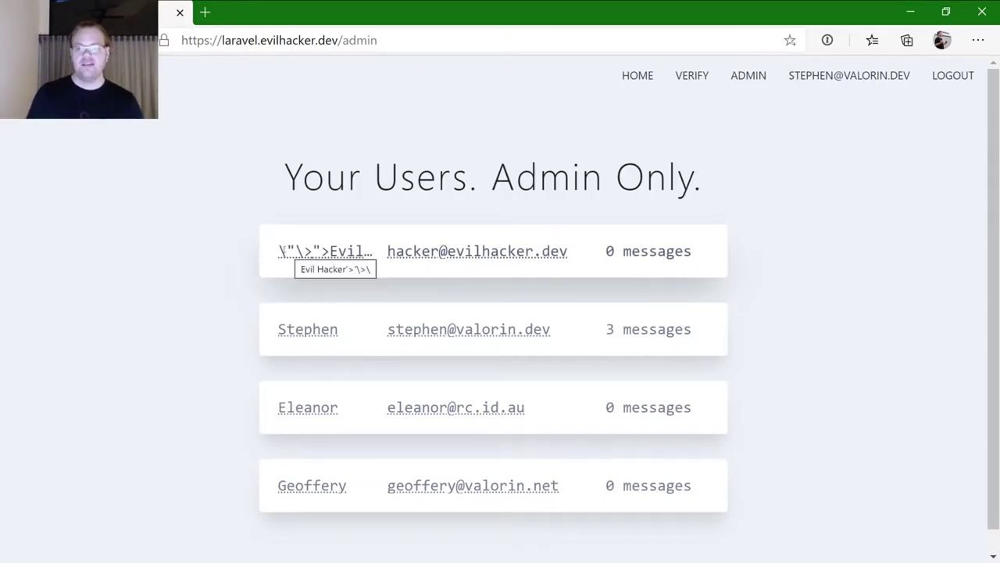
triple_click(283, 249)
left_click(365, 236)
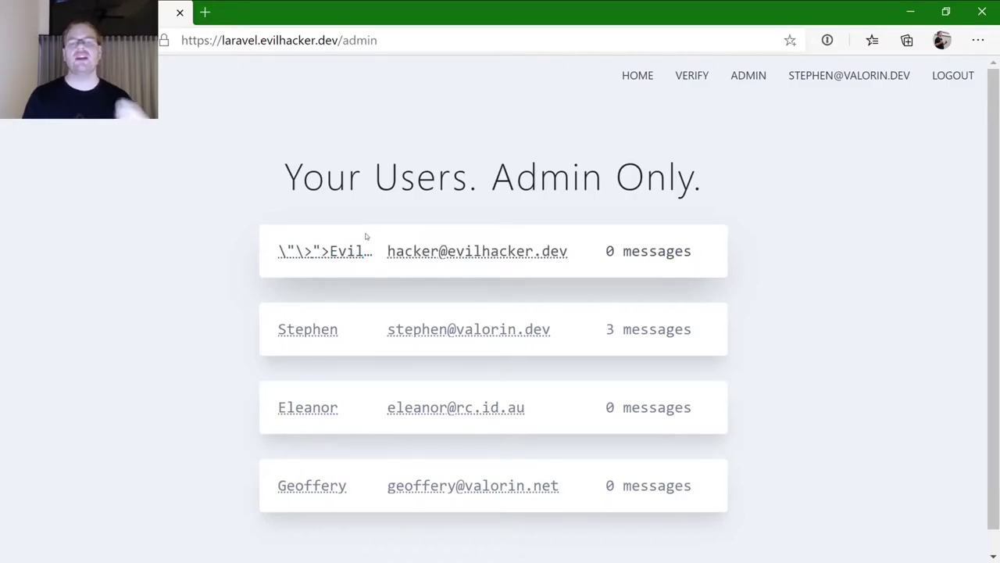